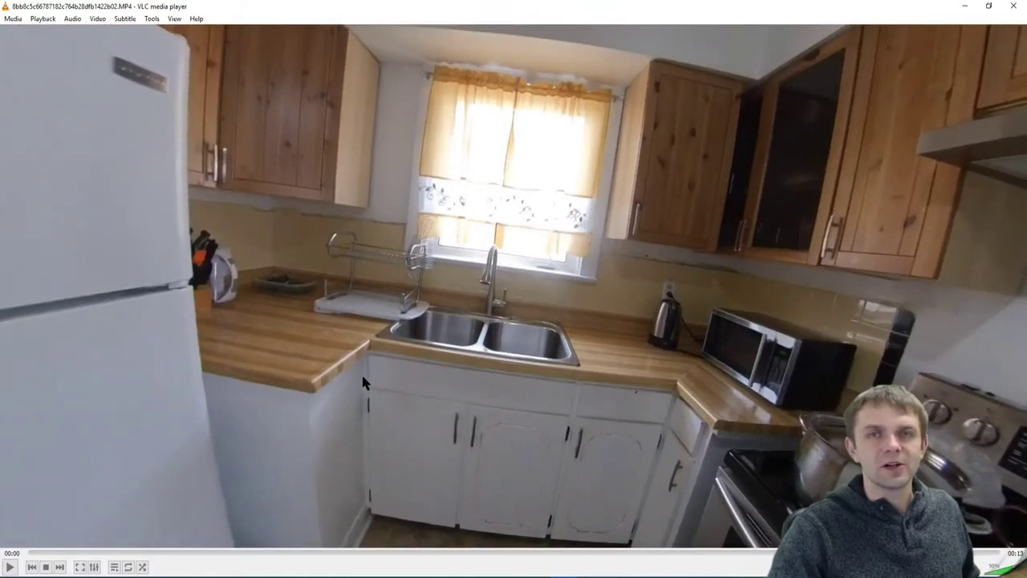
Rotate the paused 360° kitchen video to face the framed picture wall and dining room doorway.
drag(581, 362, 532, 355)
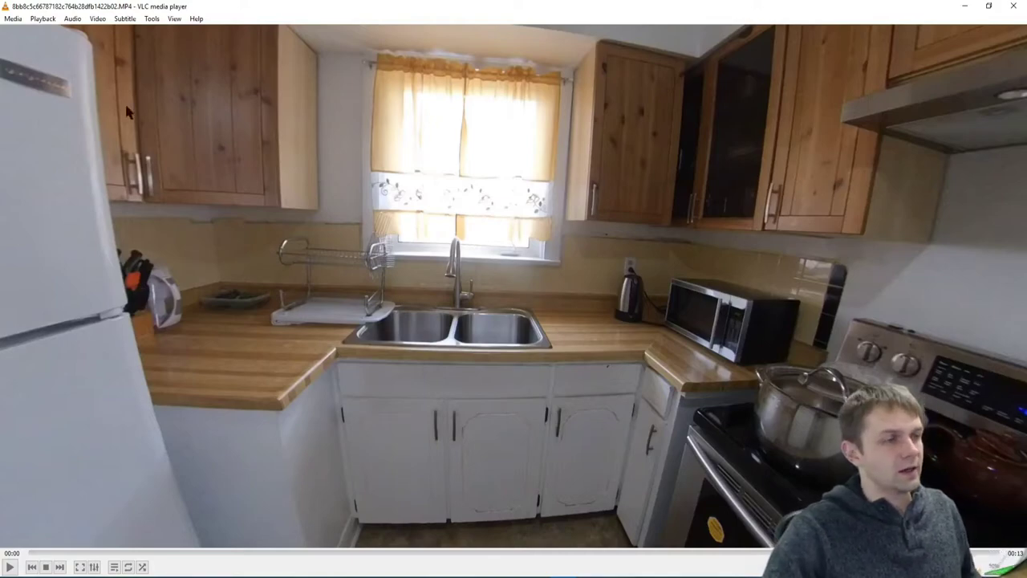
drag(571, 322, 518, 295)
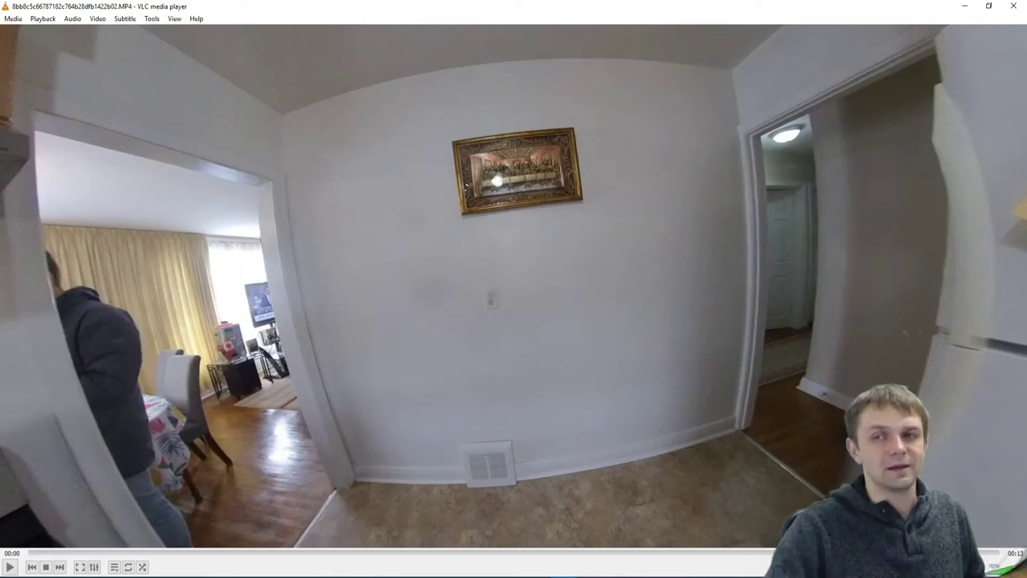
drag(516, 356, 909, 391)
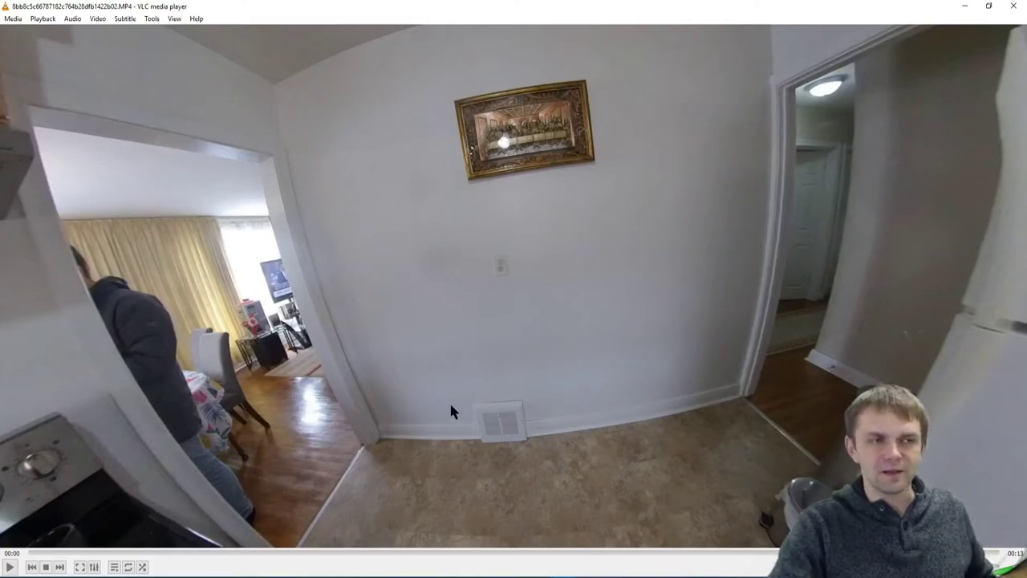
Turn the 360° view to the stove and range hood, then switch to 2020 Design.
drag(449, 412, 619, 200)
drag(760, 265, 604, 222)
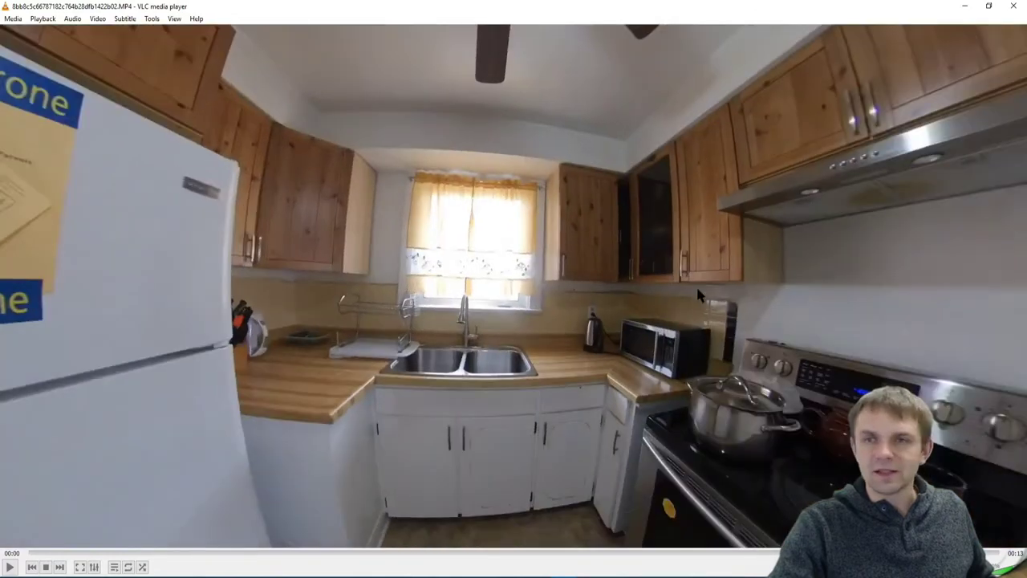
drag(722, 301, 233, 368)
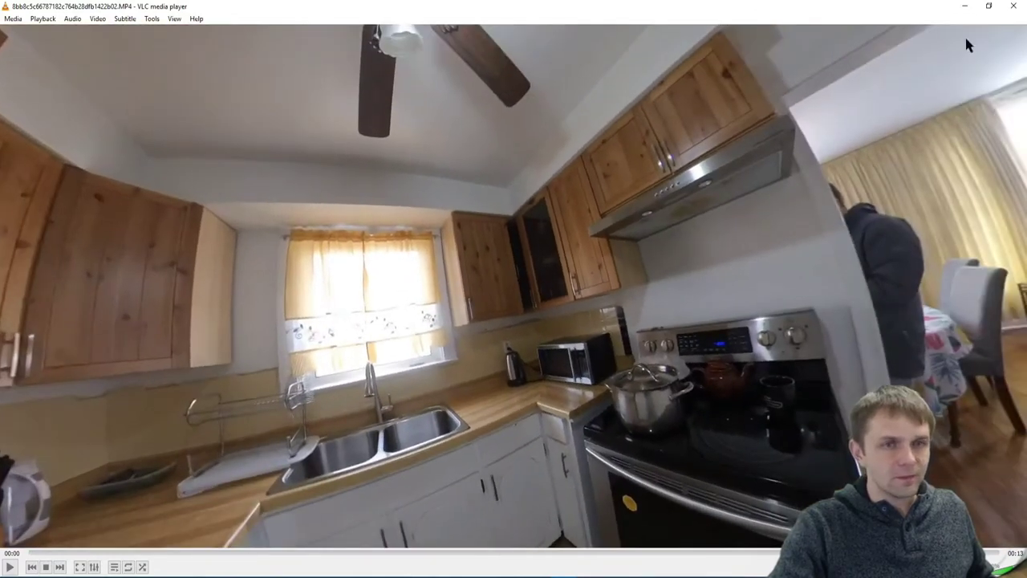
key(alt+Tab)
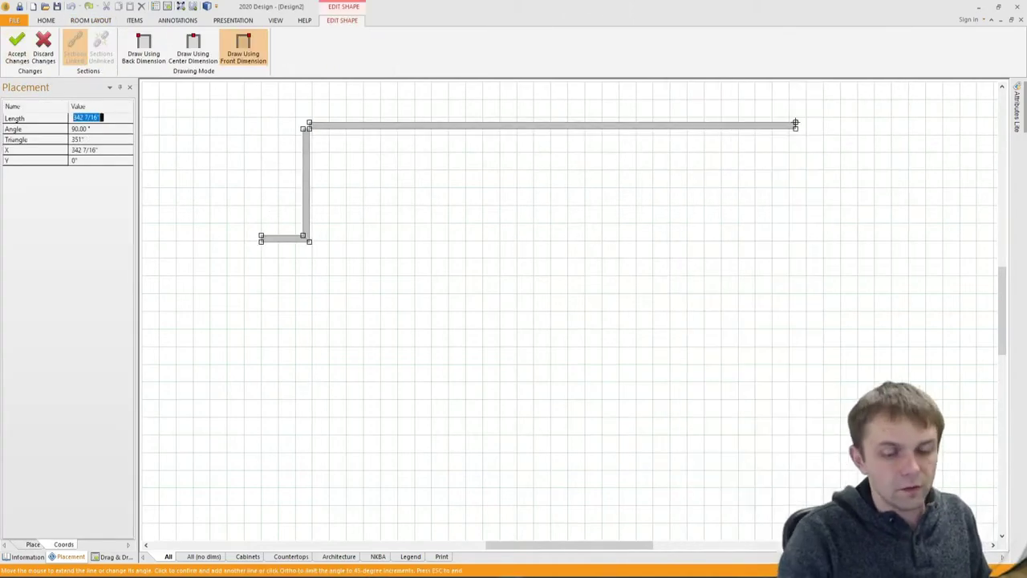
Finish the top wall at its corner and place an end panel from the cabinet list.
click(672, 126)
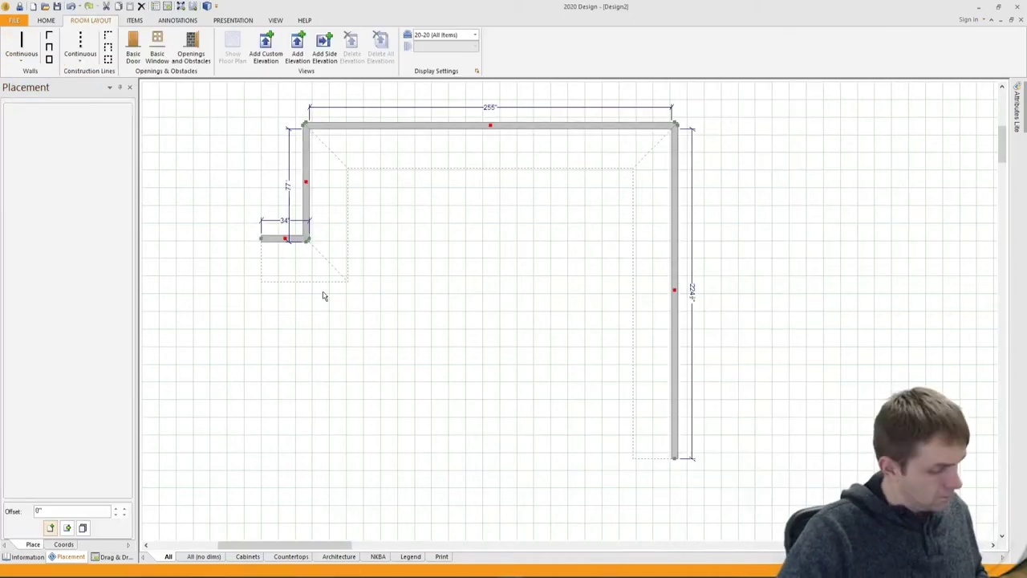
scroll(390, 408, down, 1)
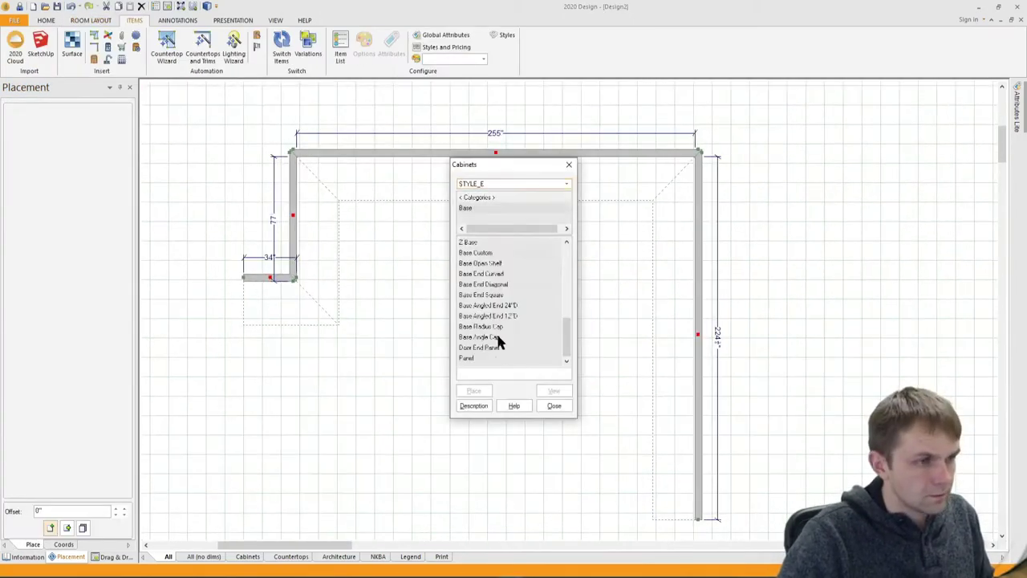
double_click(498, 341)
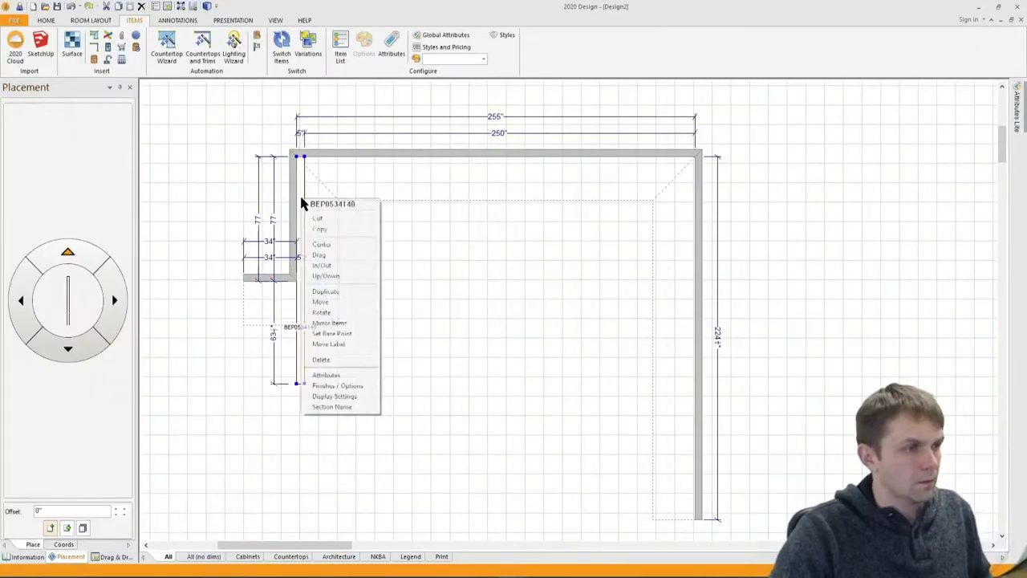
Edit the wall shape lengths, then browse and close the cabinet catalog.
click(517, 388)
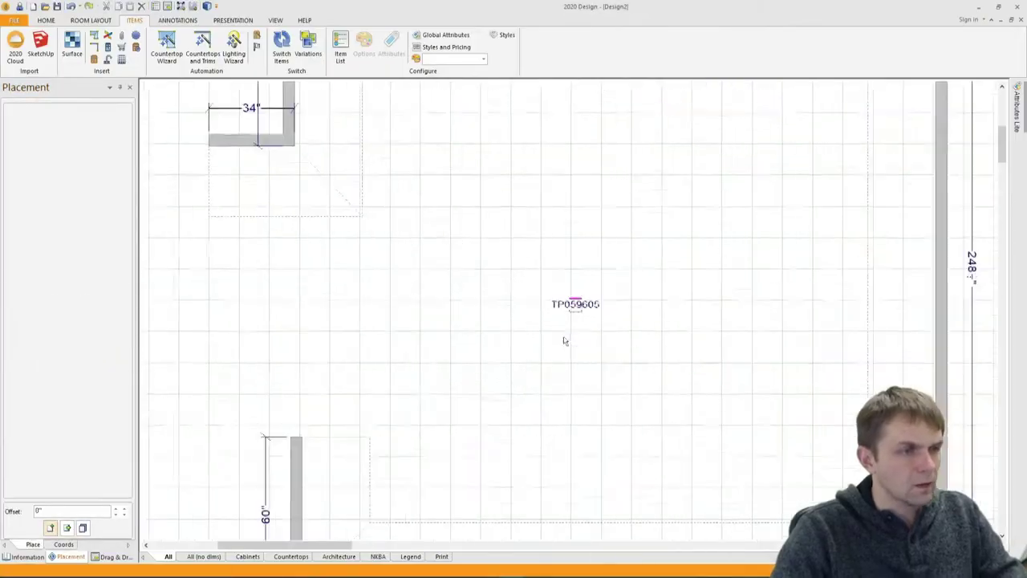
scroll(563, 321, down, 3)
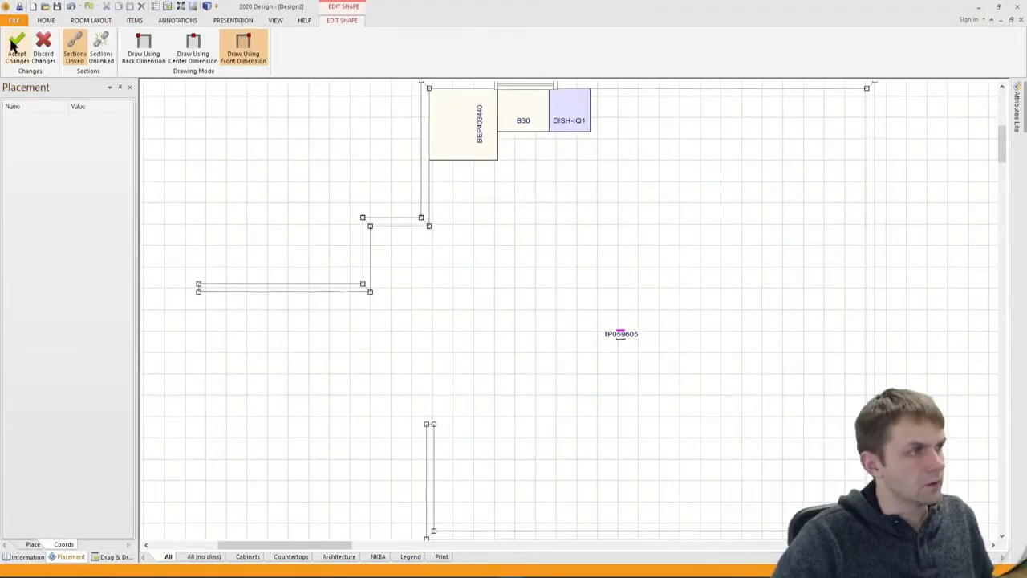
click(16, 44)
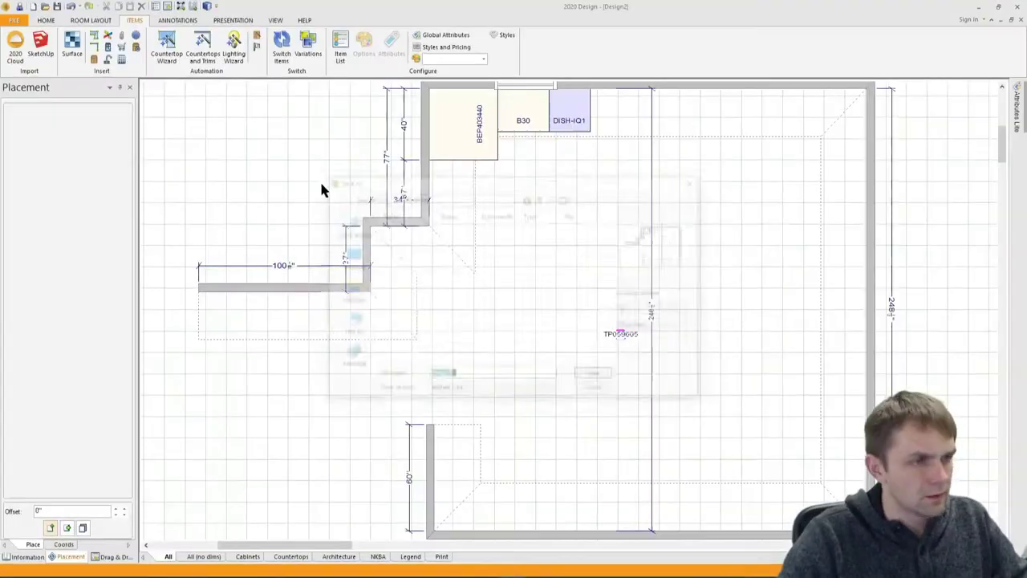
scroll(320, 179, up, 2)
key(Escape)
Re-edit the wall shape from the TP059605 item and wall-corner options, then finish it.
right_click(555, 418)
click(601, 328)
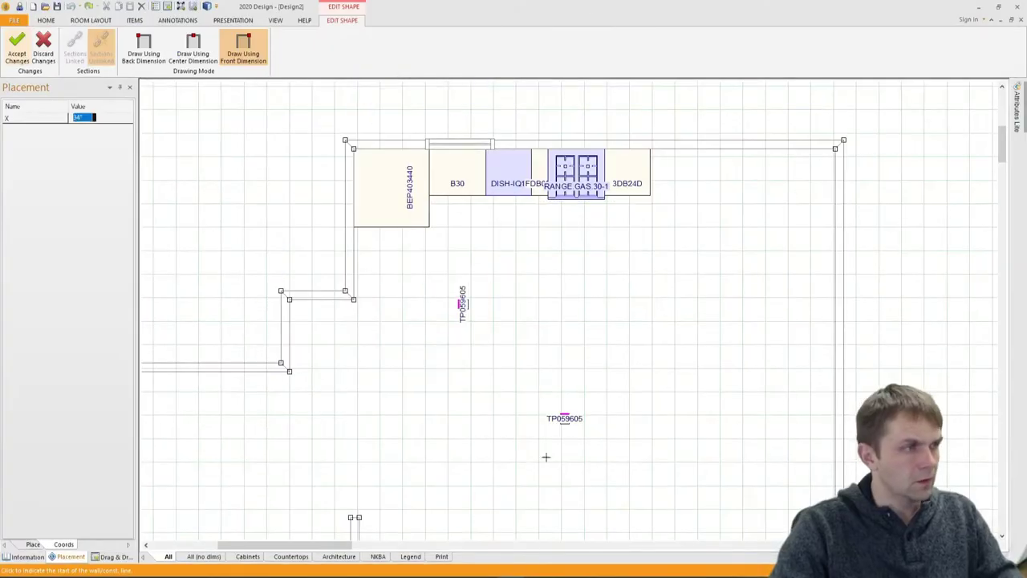
right_click(356, 372)
click(365, 375)
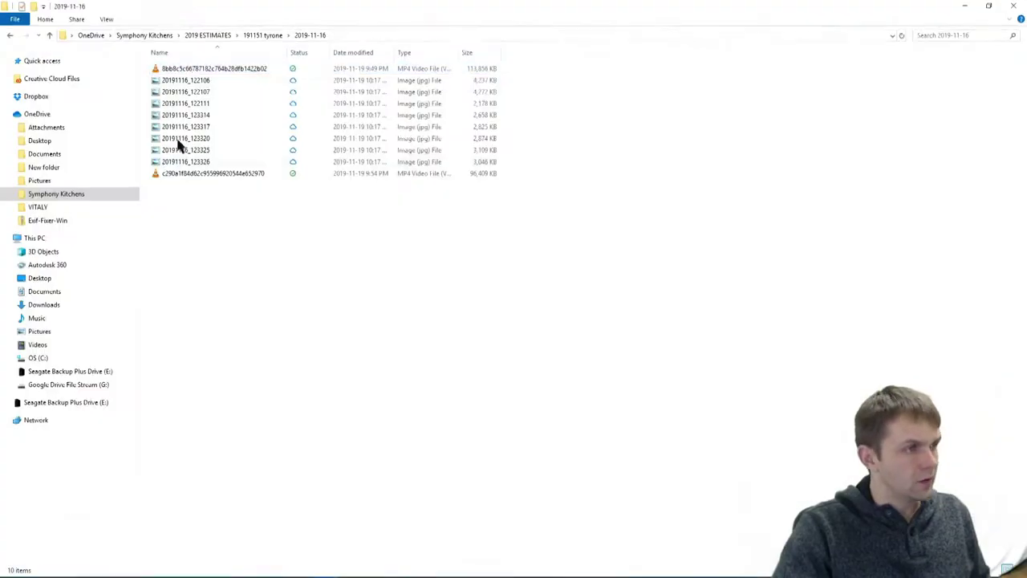
double_click(241, 173)
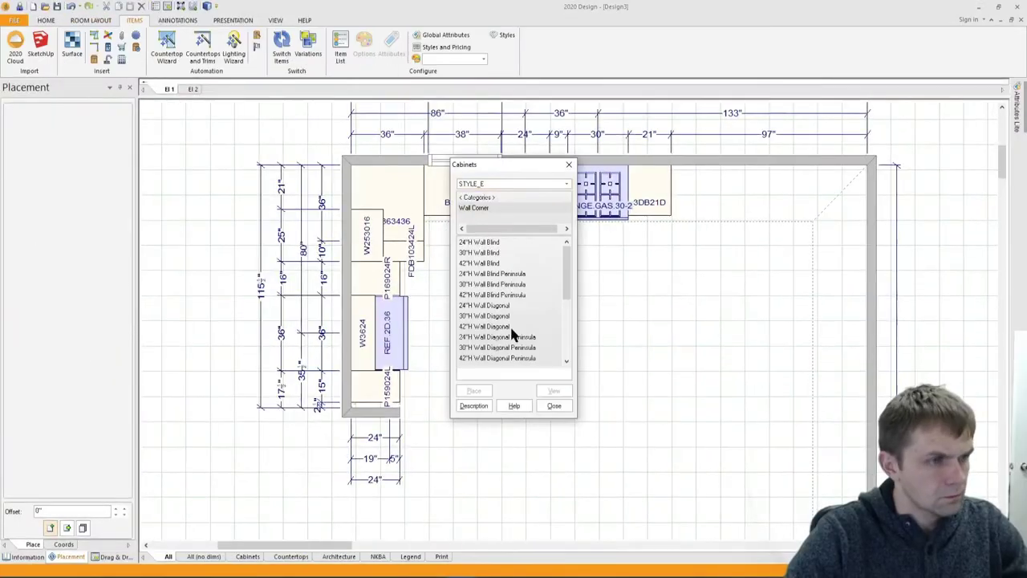
Bring up the options for the W263014 wall cabinet.
scroll(518, 332, down, 5)
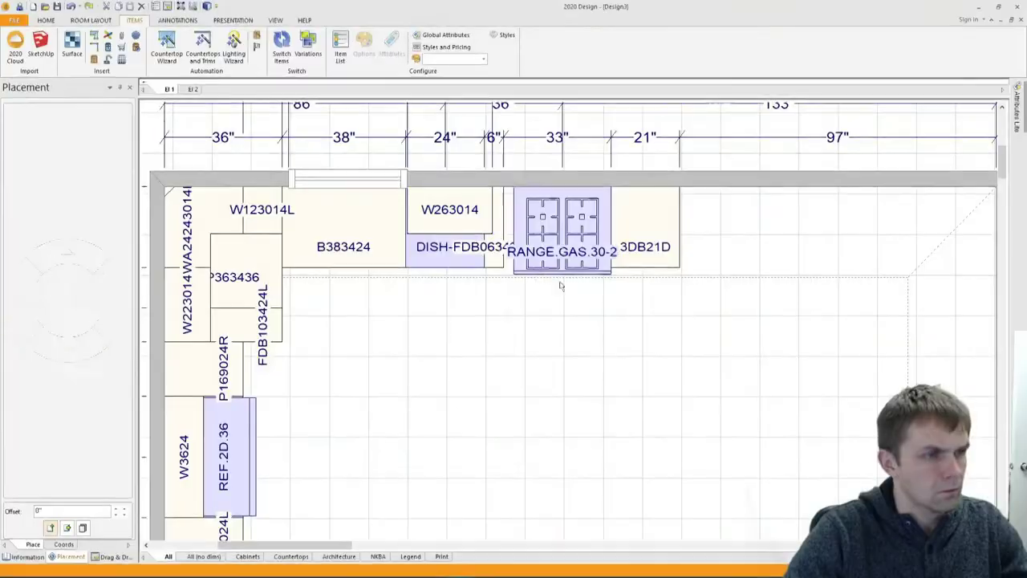
right_click(439, 218)
mouse_move(486, 227)
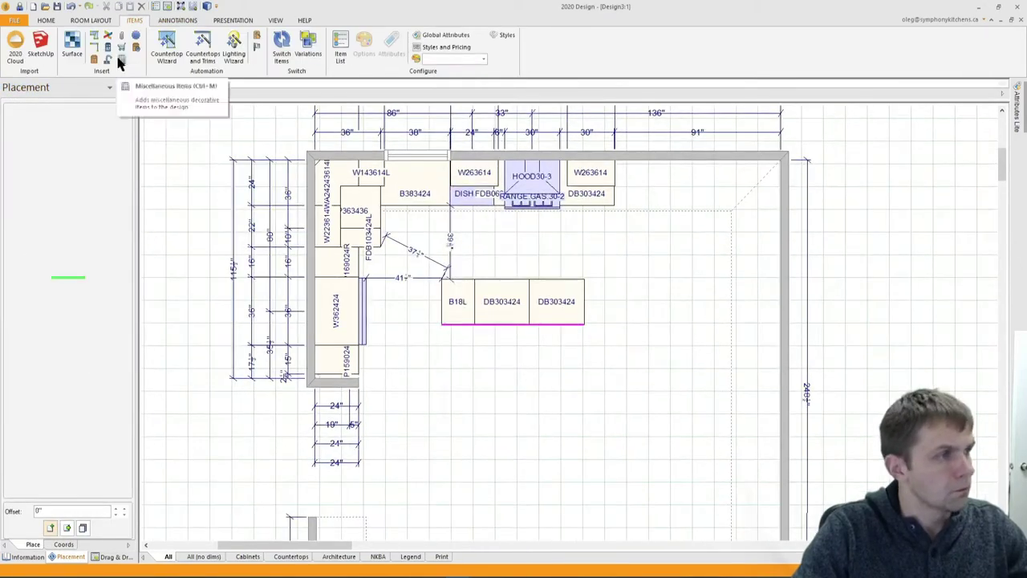
Add more catalog items and lay countertops over the island cabinets.
click(121, 60)
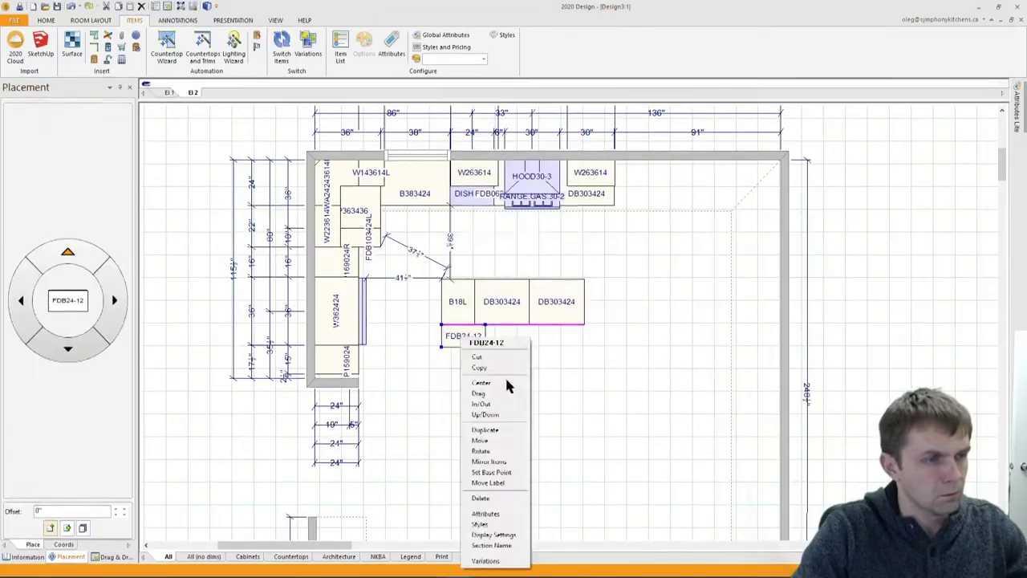
click(511, 385)
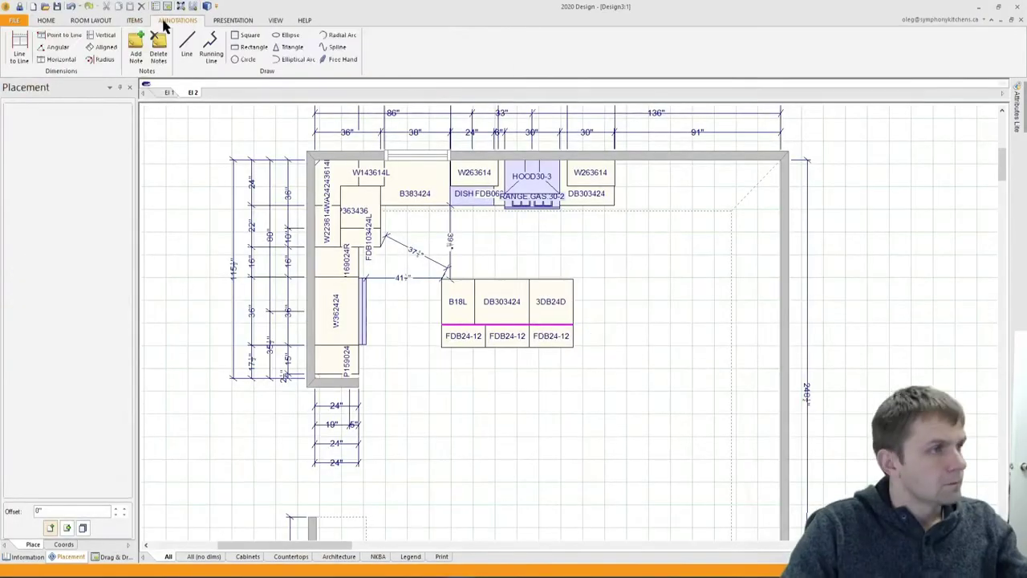
click(642, 266)
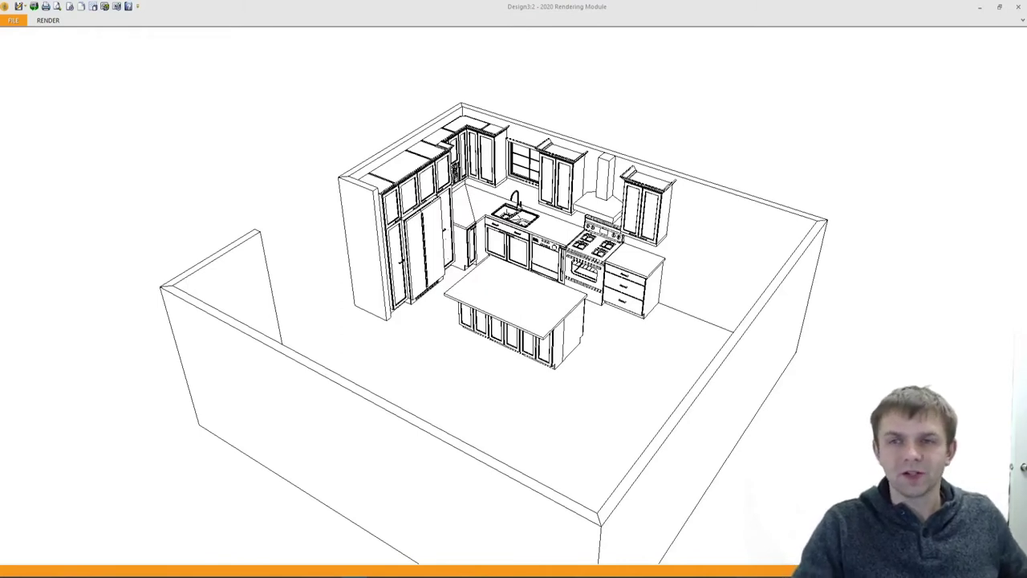
Zoom in and pan so the L-shaped cabinets and center island fill the 3D view.
mouse_move(638, 552)
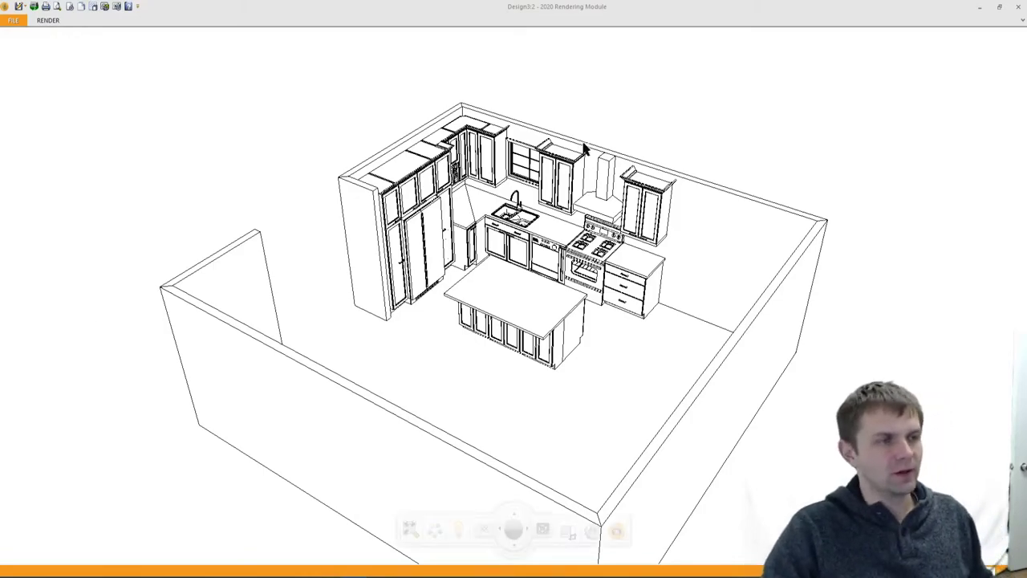
scroll(542, 459, up, 5)
drag(519, 529, 514, 381)
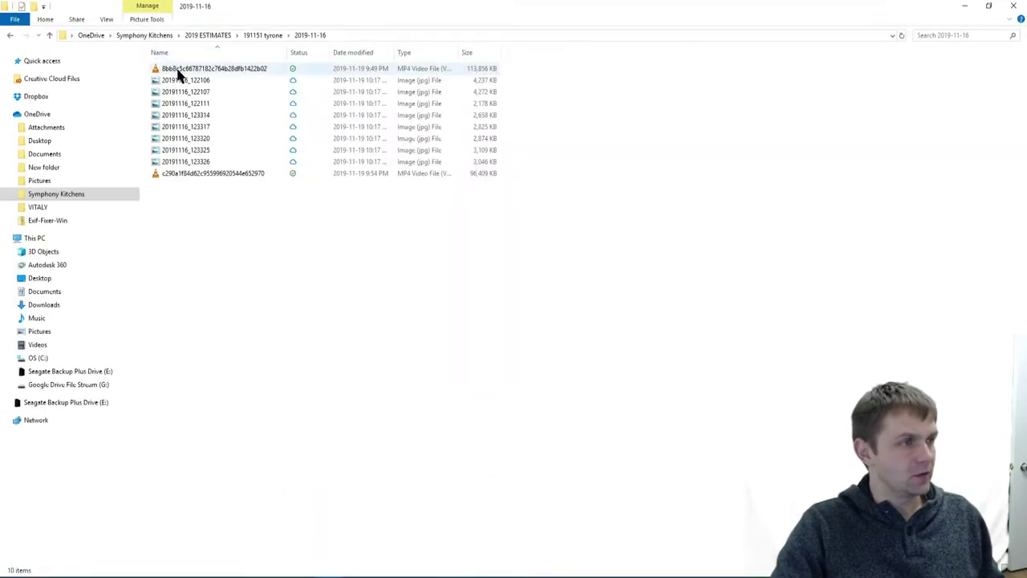
Put away the kitchen media folder and orbit the render to a more frontal view.
click(177, 71)
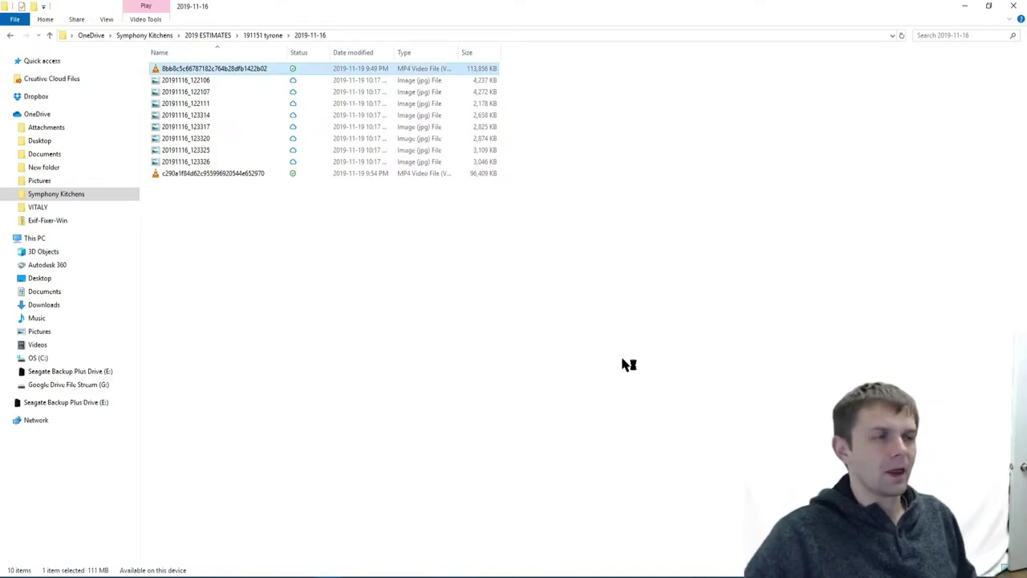
click(964, 6)
drag(467, 333, 355, 348)
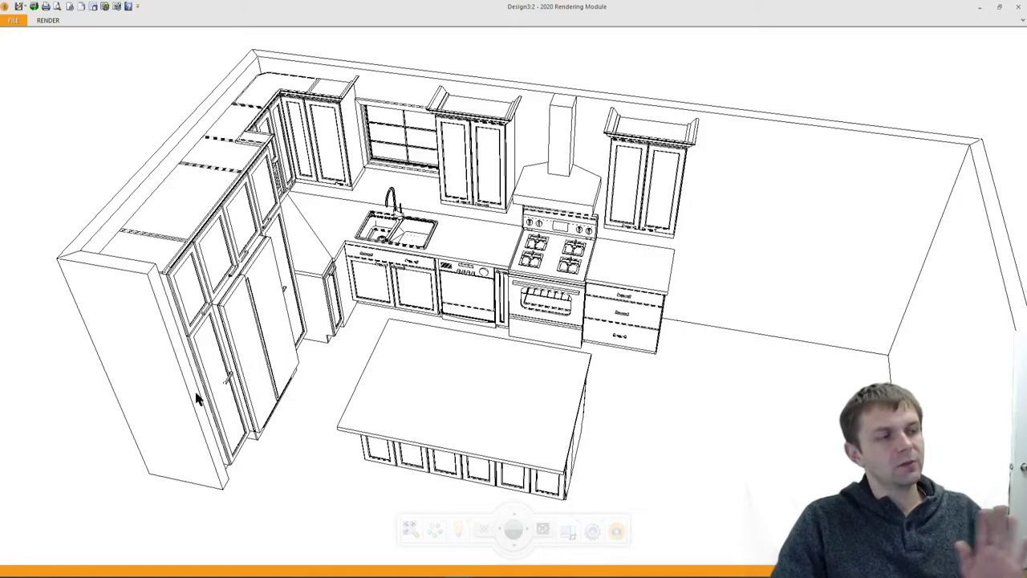
Orbit the camera in against a wall edge and bring up the clipping settings.
drag(185, 470, 262, 269)
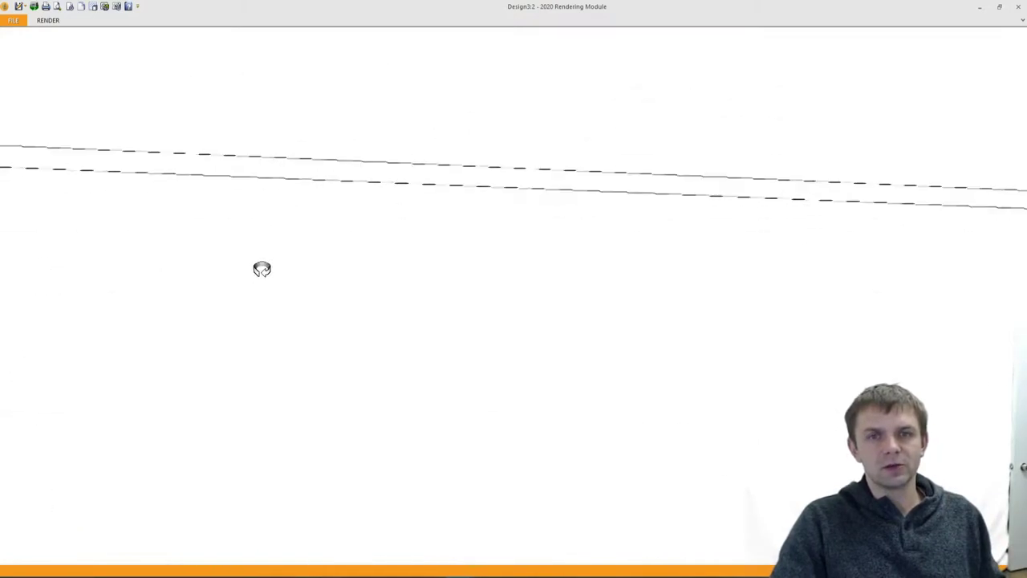
click(569, 532)
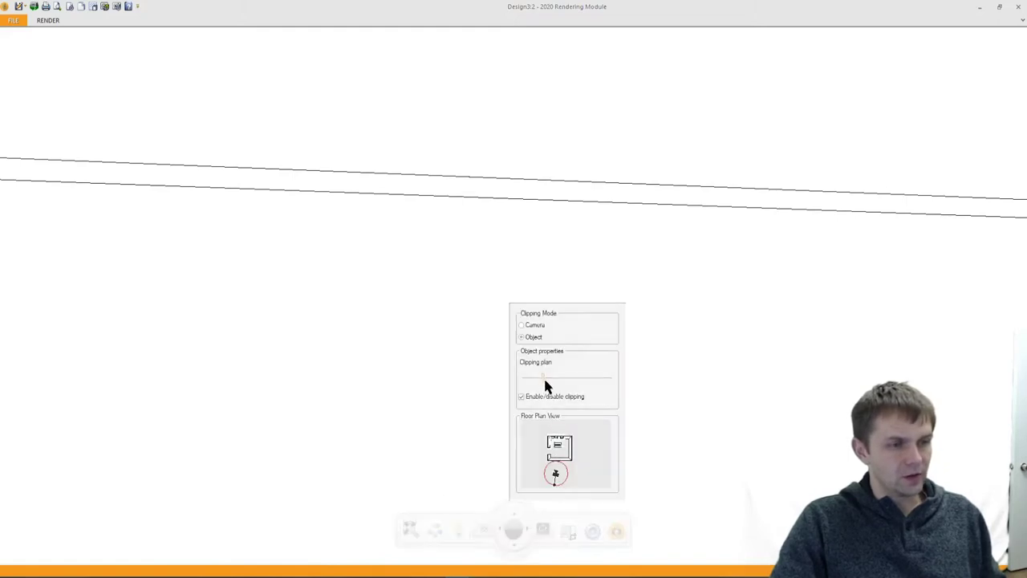
Remove clipping to show the whole kitchen, then orbit to an elevated corner view.
drag(543, 376, 512, 372)
mouse_move(520, 526)
mouse_down()
mouse_move(517, 553)
mouse_move(519, 544)
mouse_up()
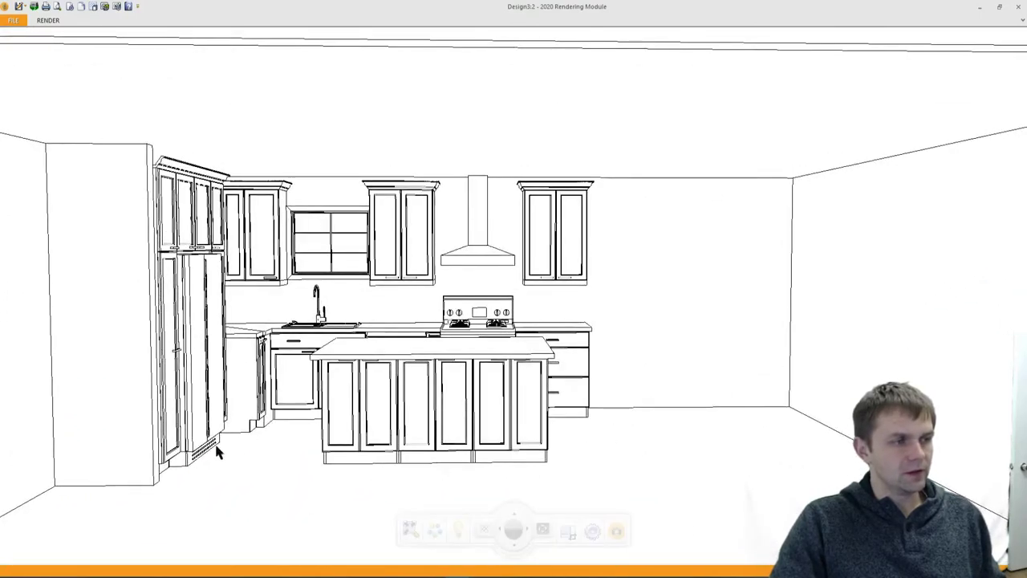
drag(499, 532, 699, 428)
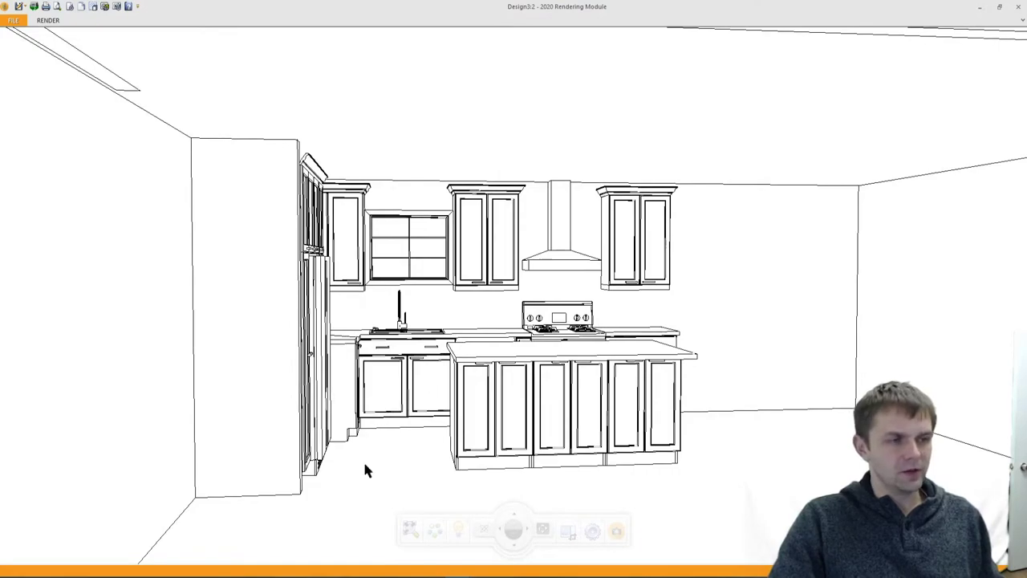
drag(369, 400, 437, 462)
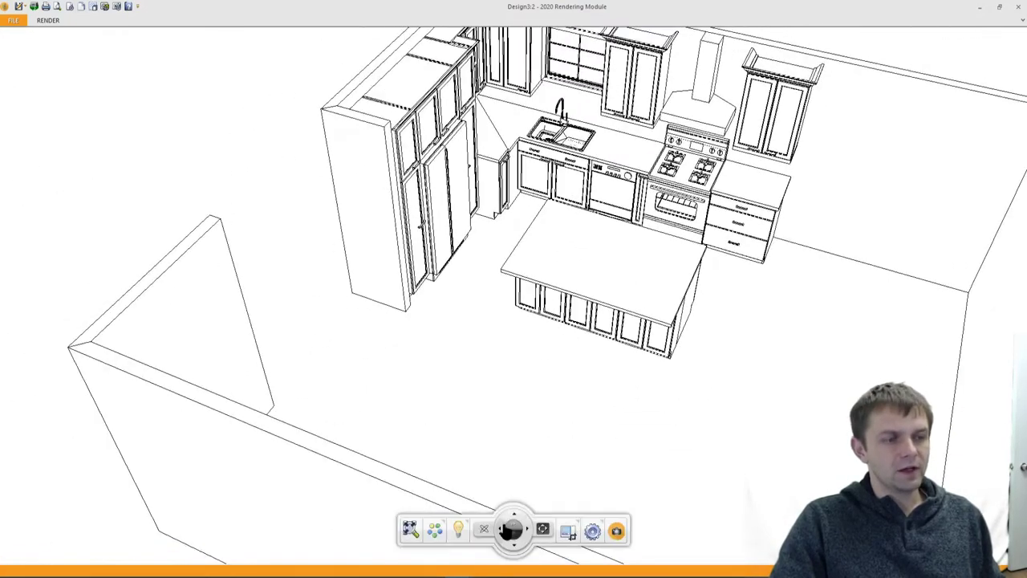
Orbit to a higher, more frontal overhead view of the L-shaped kitchen and island.
drag(516, 525, 530, 469)
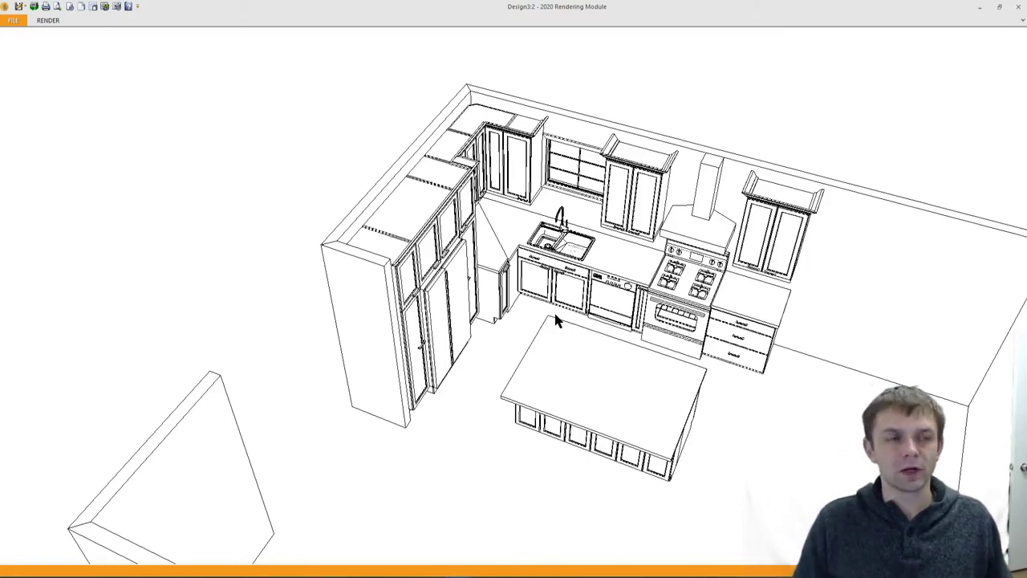
drag(556, 321, 700, 373)
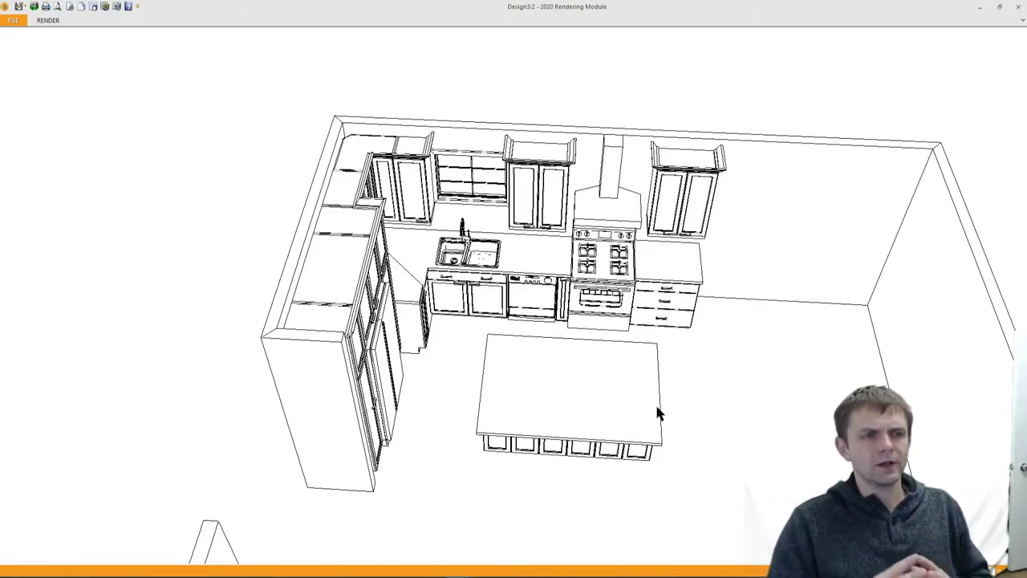
middle_drag(658, 413, 471, 192)
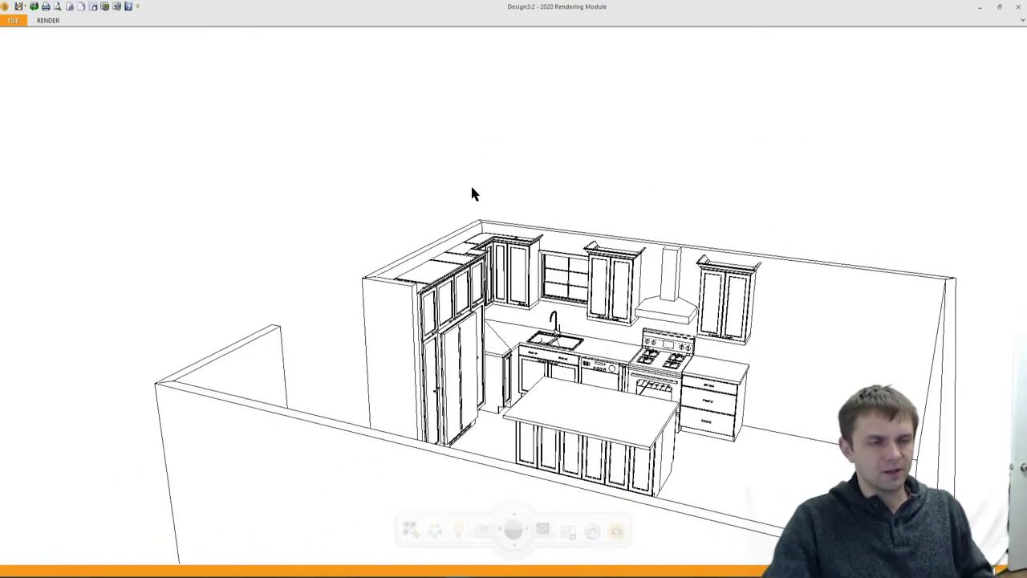
scroll(566, 359, down, 1)
middle_drag(607, 431, 690, 502)
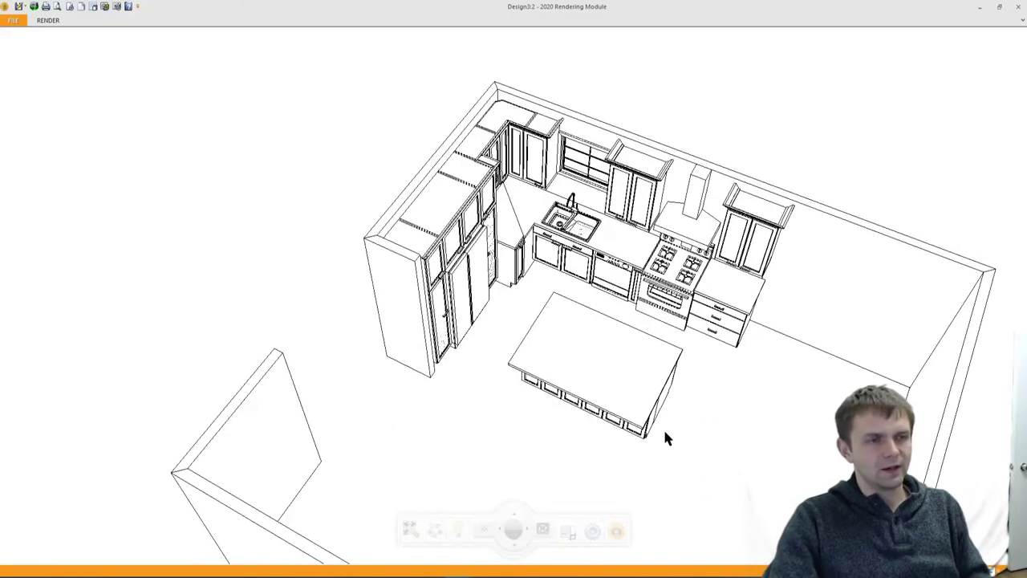
middle_drag(703, 415, 733, 247)
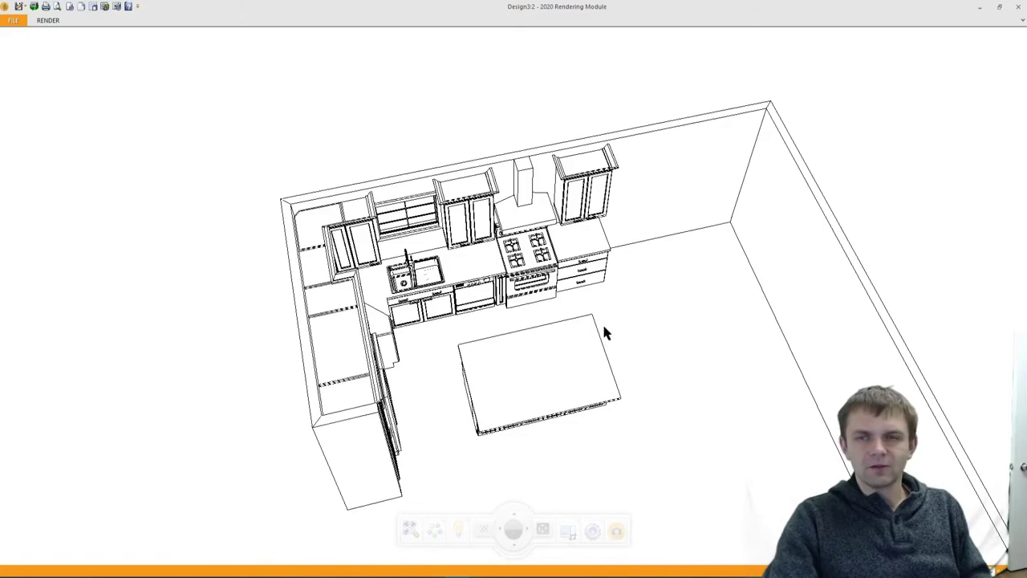
middle_drag(709, 456, 648, 459)
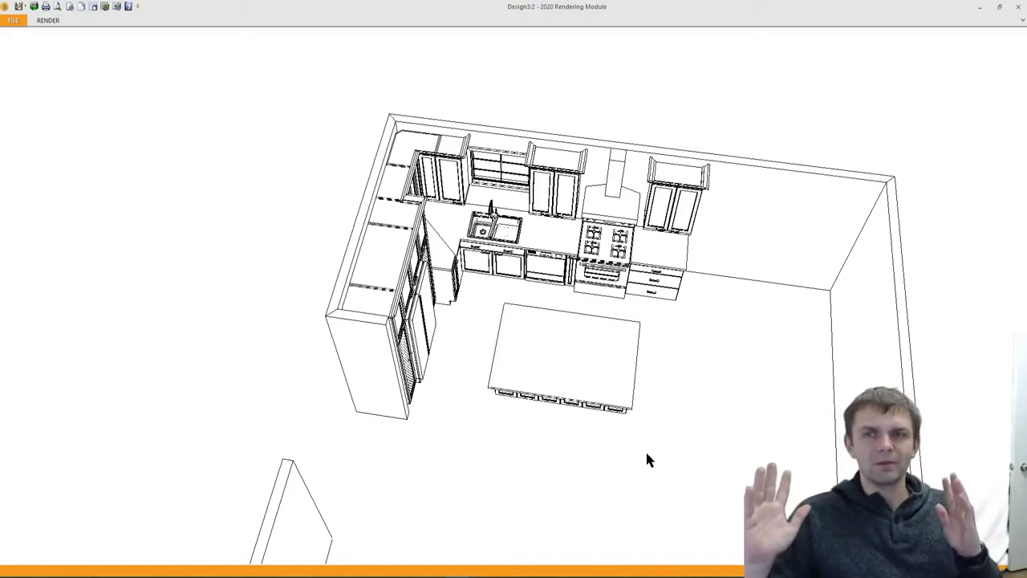
drag(751, 451, 548, 463)
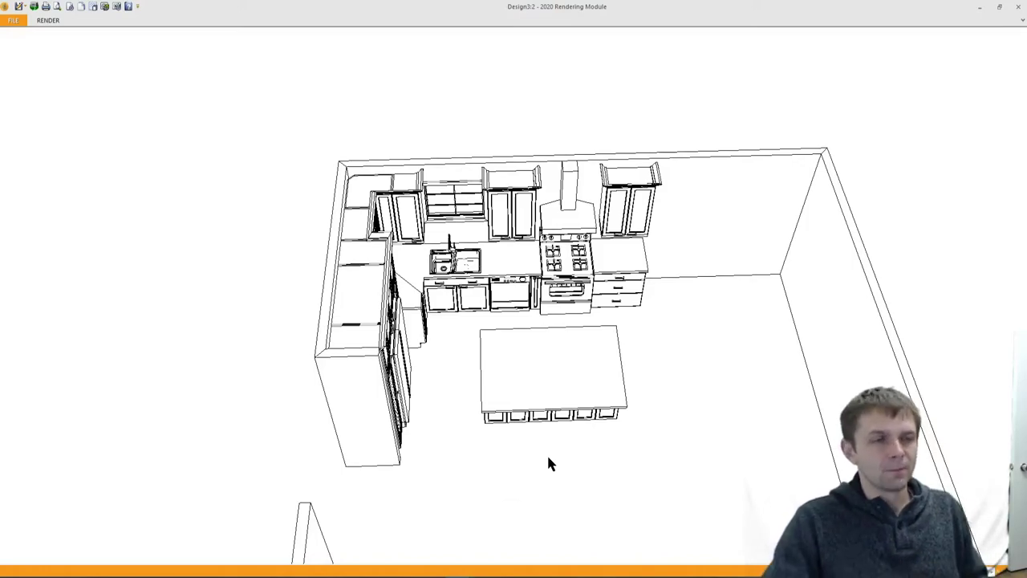
Orbit the kitchen render through several angles to a steeper, closer look.
middle_drag(615, 415, 530, 391)
middle_drag(785, 414, 759, 178)
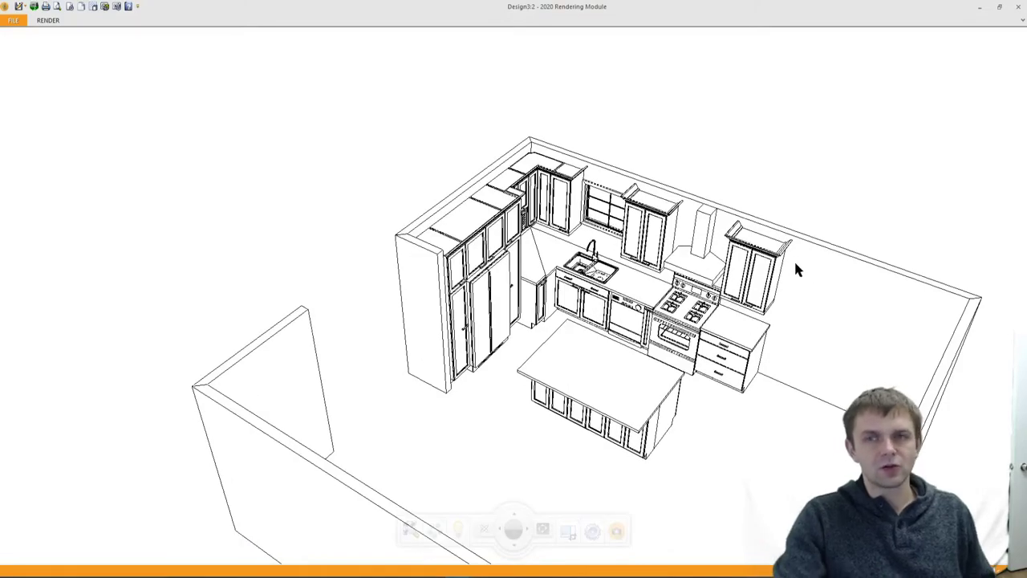
middle_drag(795, 264, 835, 354)
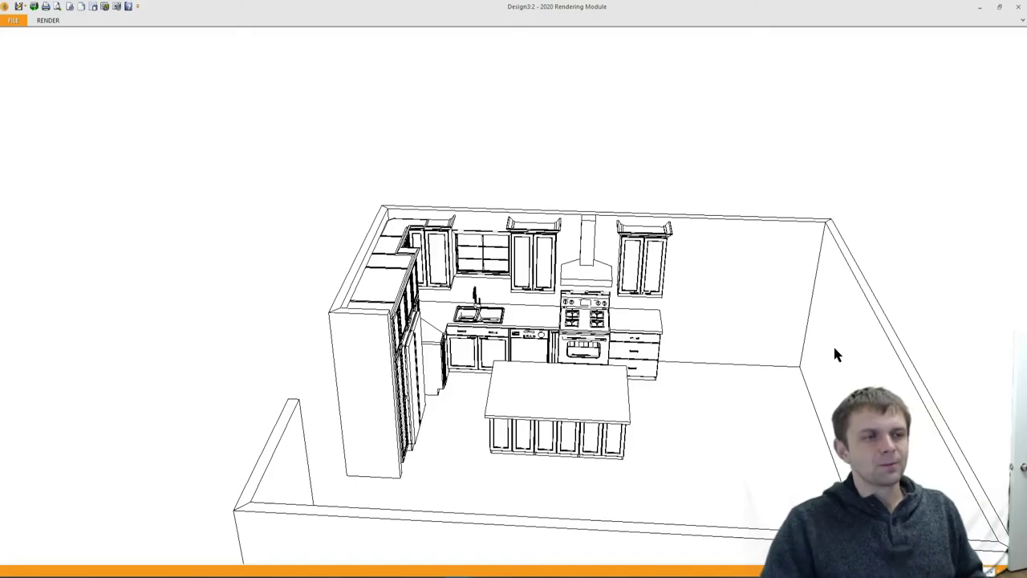
drag(663, 369, 588, 365)
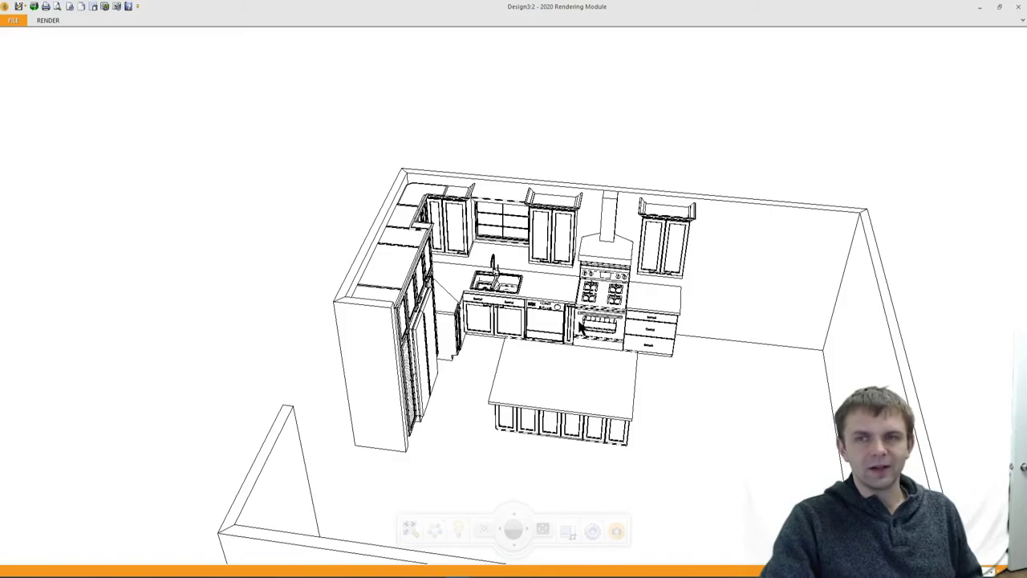
drag(566, 349, 578, 229)
Zoom in and orbit down to a low three-quarter view of cabinet fronts, range and island.
scroll(578, 227, up, 5)
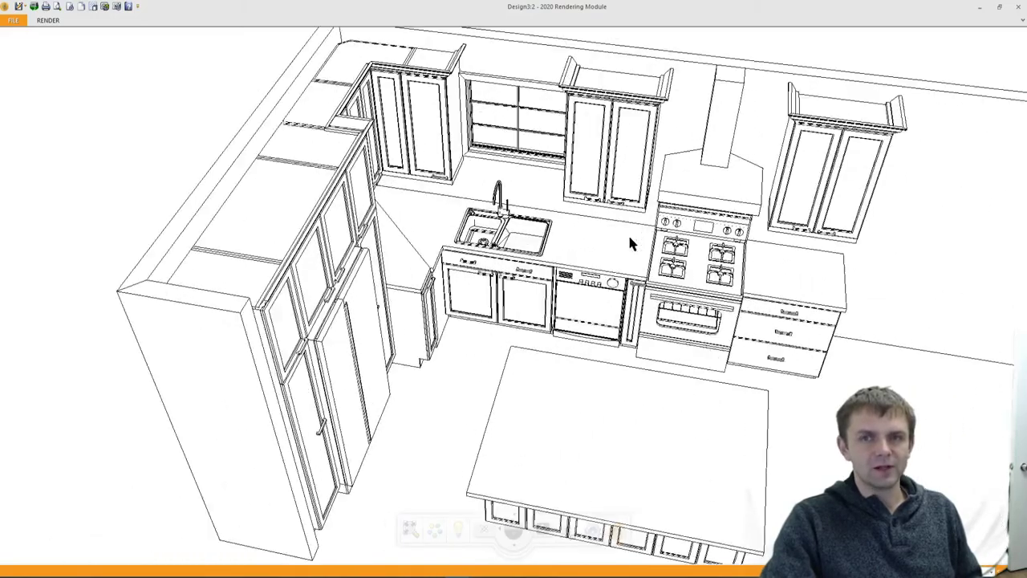
scroll(523, 295, up, 3)
drag(523, 295, 468, 315)
scroll(482, 269, down, 5)
drag(482, 268, 657, 429)
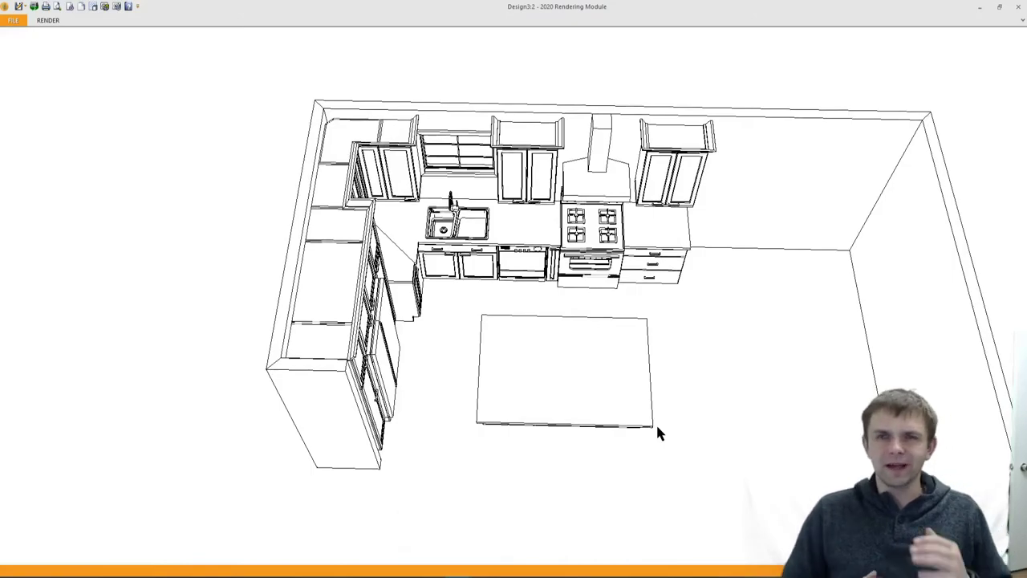
drag(635, 429, 533, 385)
Orbit the render to a near top-down angle, then swing around to view the room from the opposite side.
drag(641, 478, 607, 479)
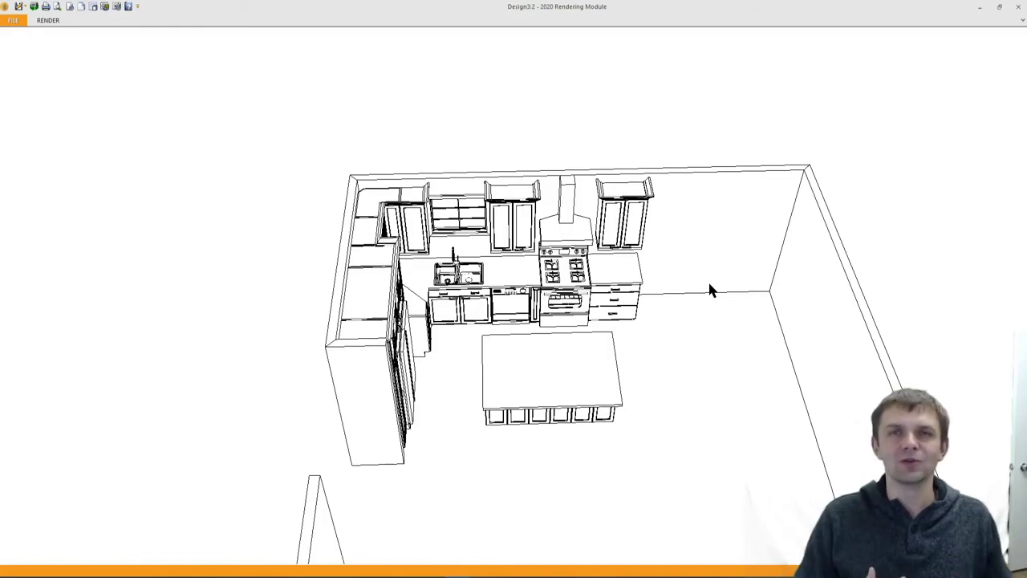
middle_drag(633, 280, 768, 264)
Zoom in, rotate the L-shaped cabinets and island into view, and apply the preset overall kitchen view.
scroll(768, 264, up, 3)
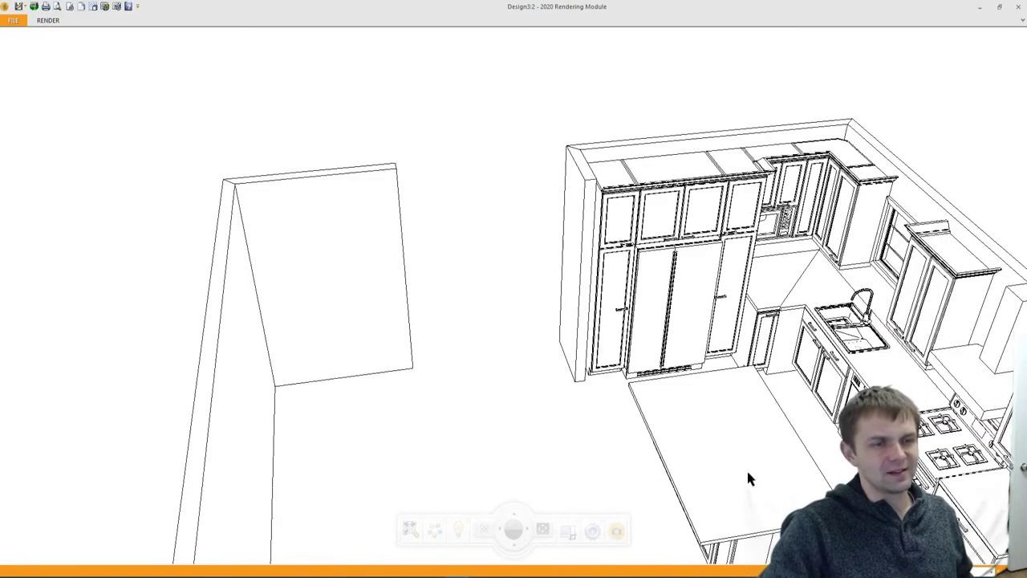
drag(527, 535, 632, 401)
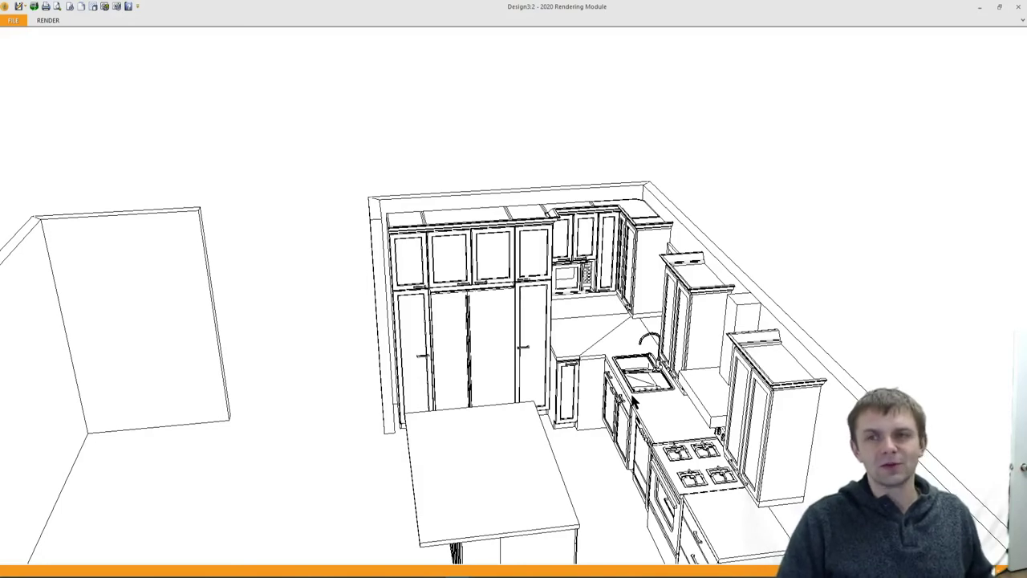
mouse_move(569, 526)
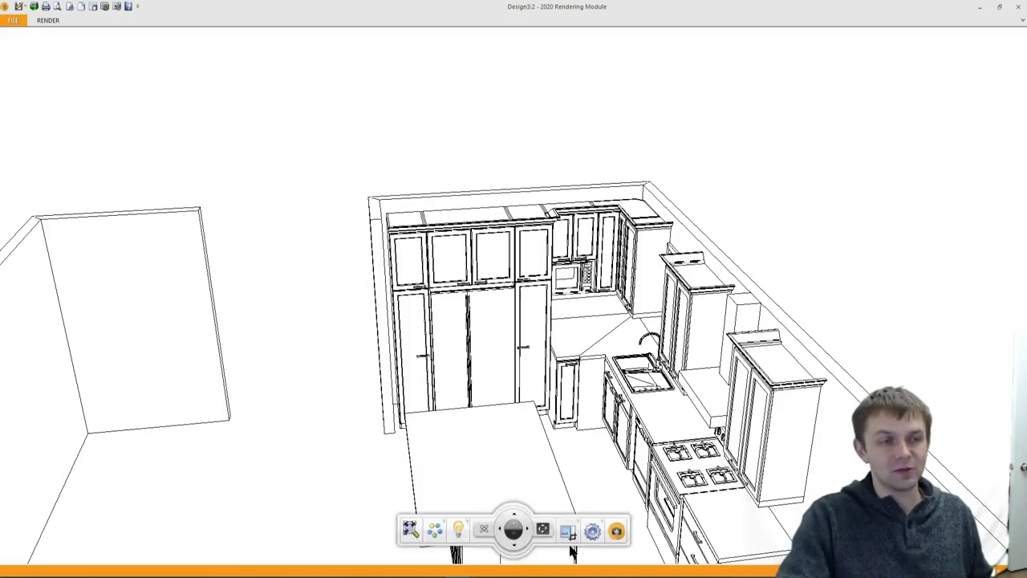
click(621, 525)
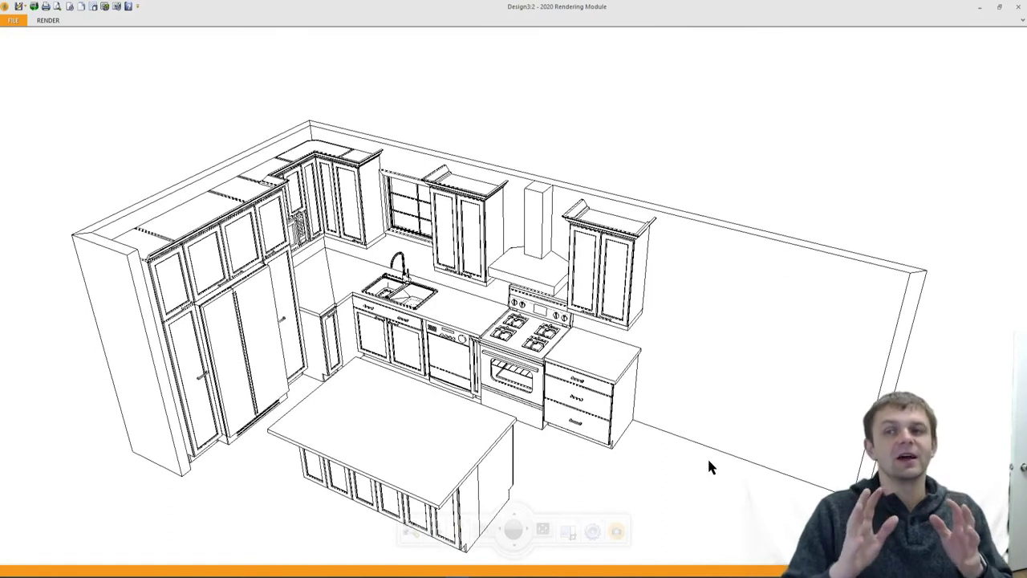